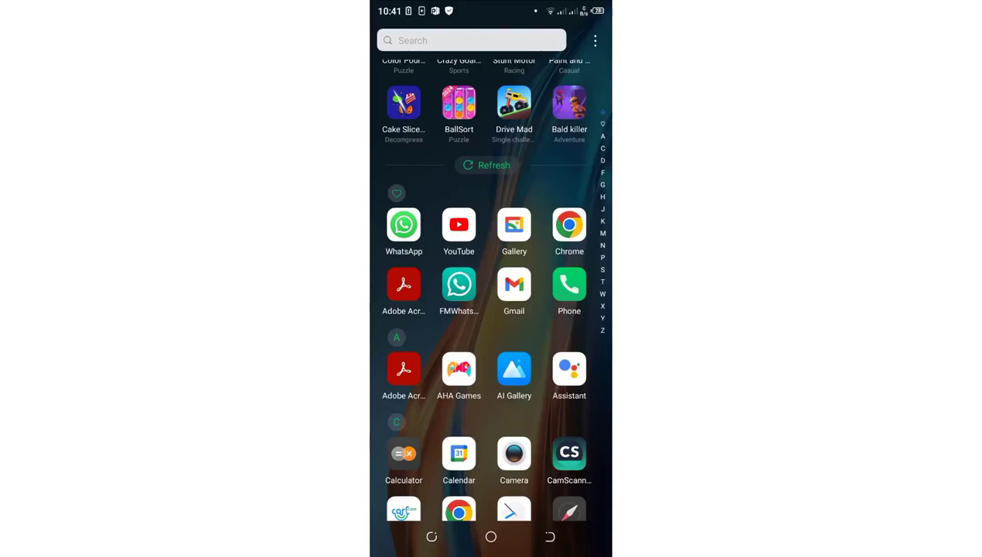
Launch WhatsApp from the app drawer to reach its chats list
left_click(403, 224)
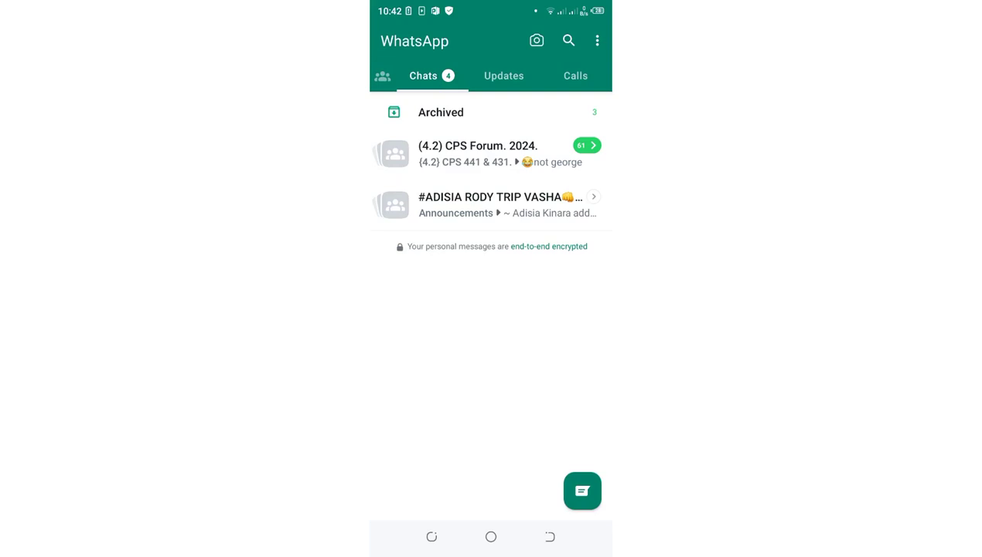
Return home, scroll the app drawer to Palm Store, and dismiss its App info popup
left_click(490, 536)
scroll(490, 293, "down", 5)
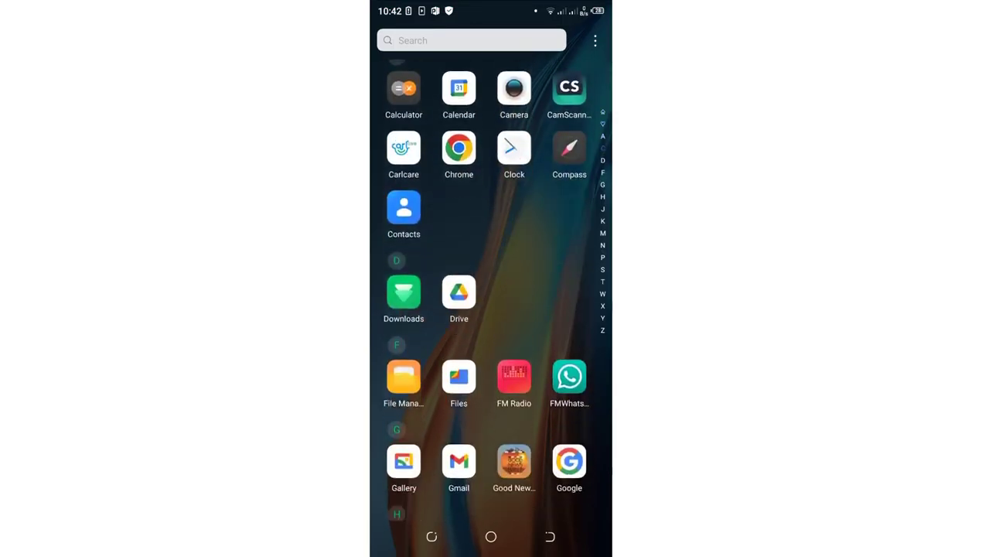
scroll(484, 289, "down", 3)
scroll(483, 289, "down", 3)
scroll(484, 289, "down", 3)
scroll(483, 288, "down", 3)
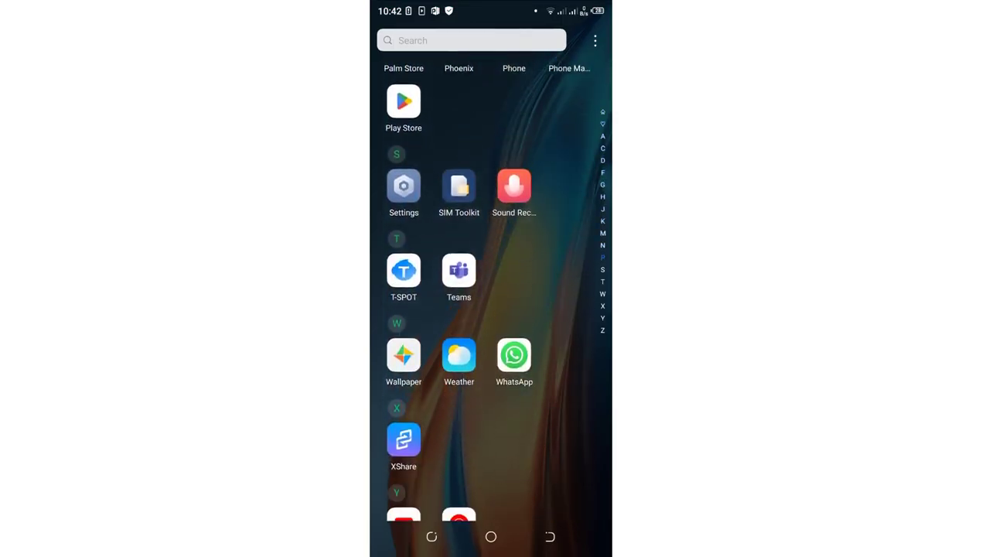
scroll(484, 289, "down", 2)
scroll(483, 289, "up", 3)
scroll(483, 288, "up", 1)
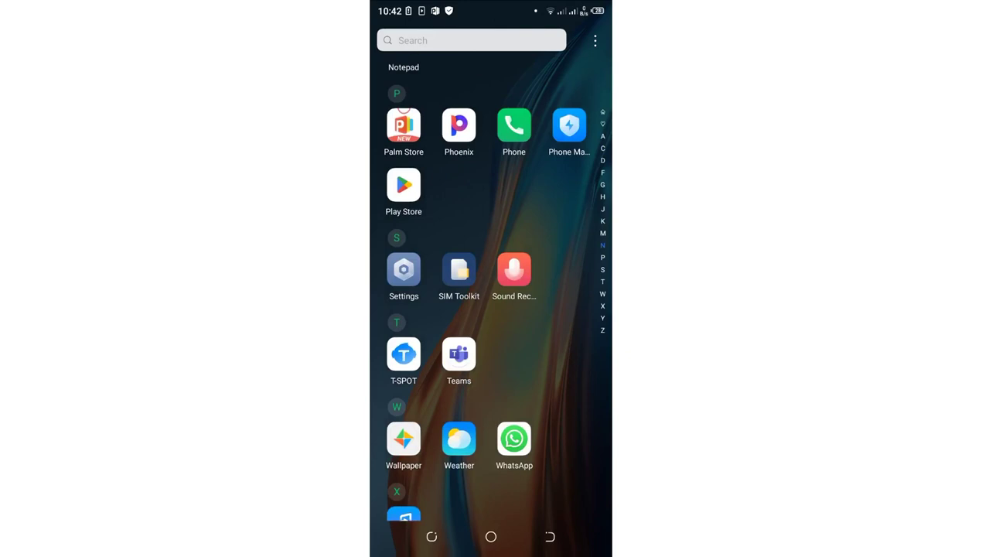
scroll(490, 289, "up", 1)
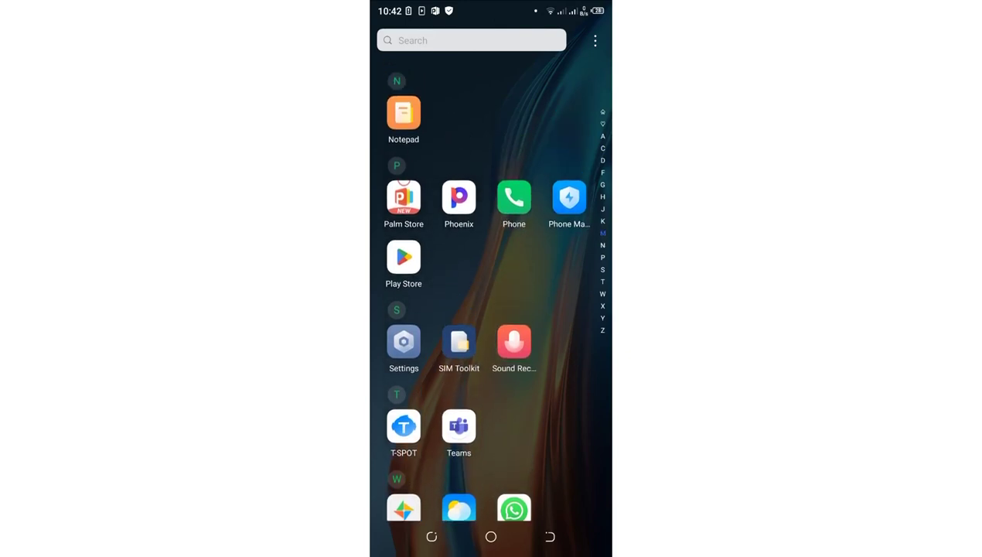
left_click(402, 182)
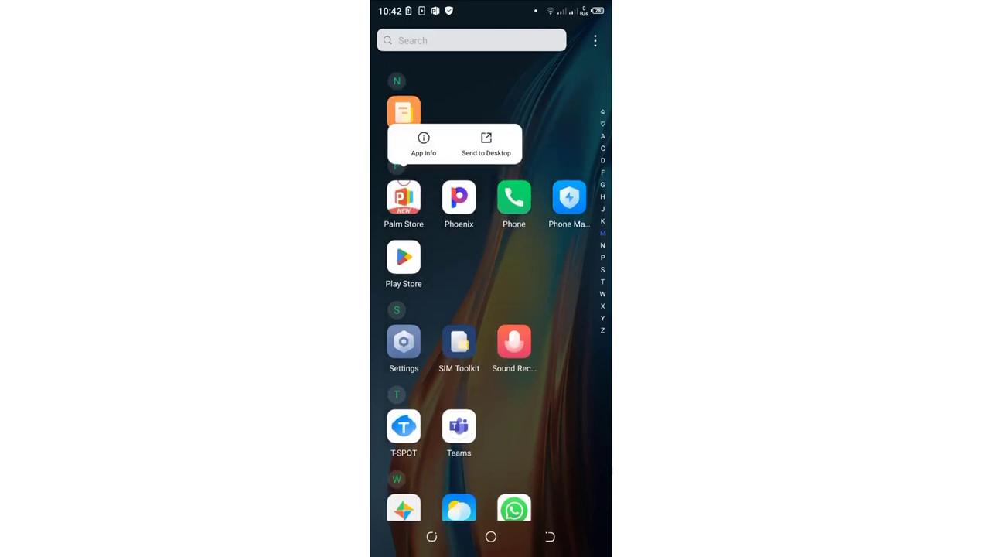
left_click(404, 182)
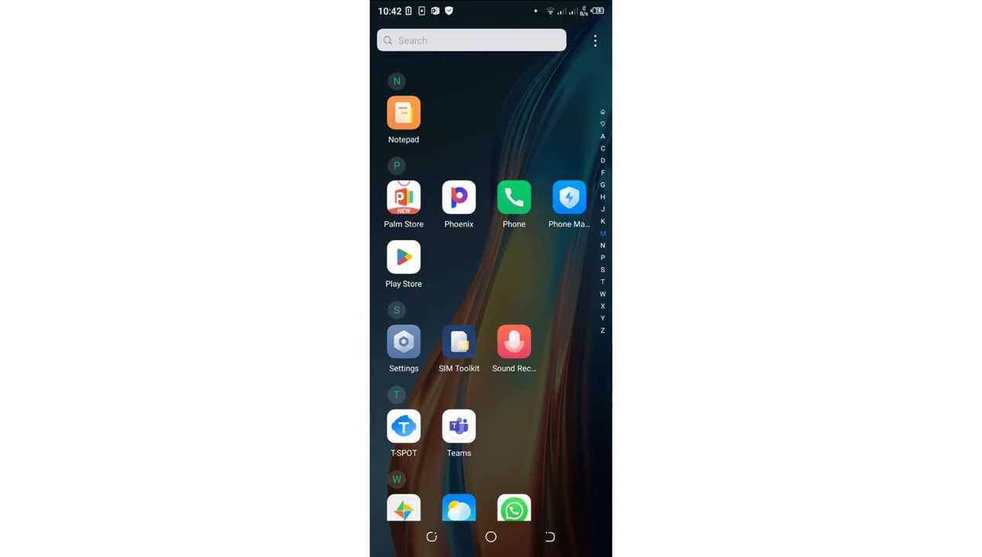
Launch Palm Store, visit its Home tab, then switch to the Offline tools page
left_click(403, 196)
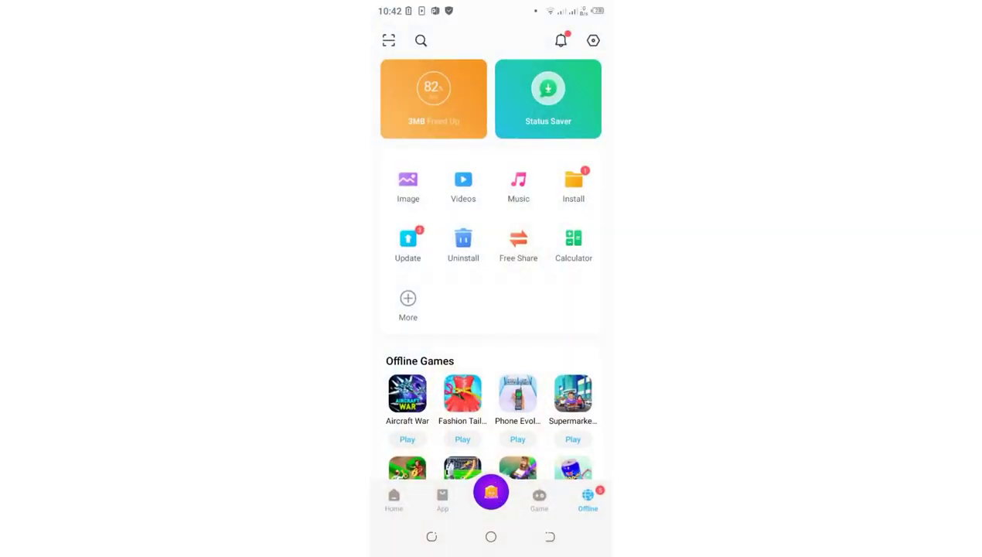
left_click(393, 500)
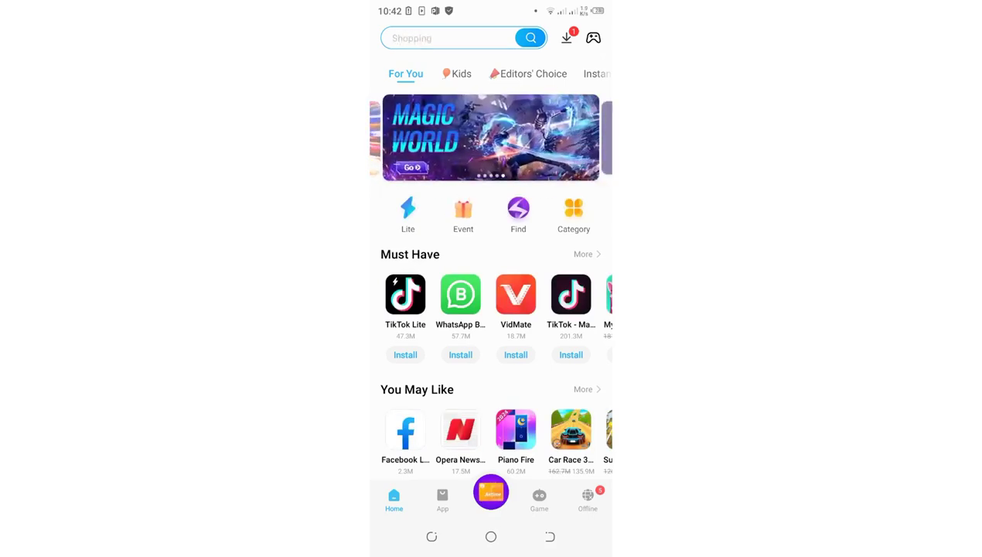
left_click(588, 500)
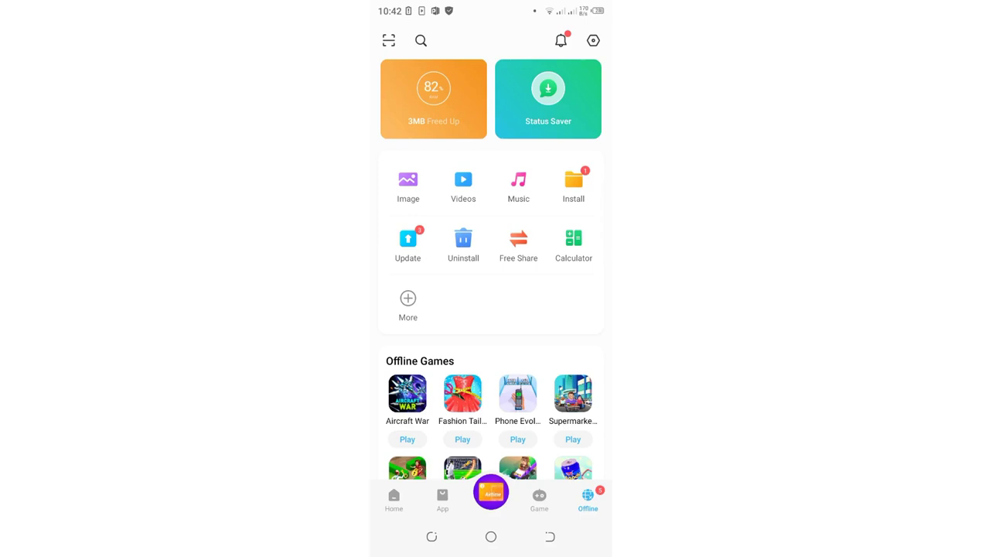
Enter Status Saver and view the 'One of the happiest moments' quote full-screen
left_click(548, 99)
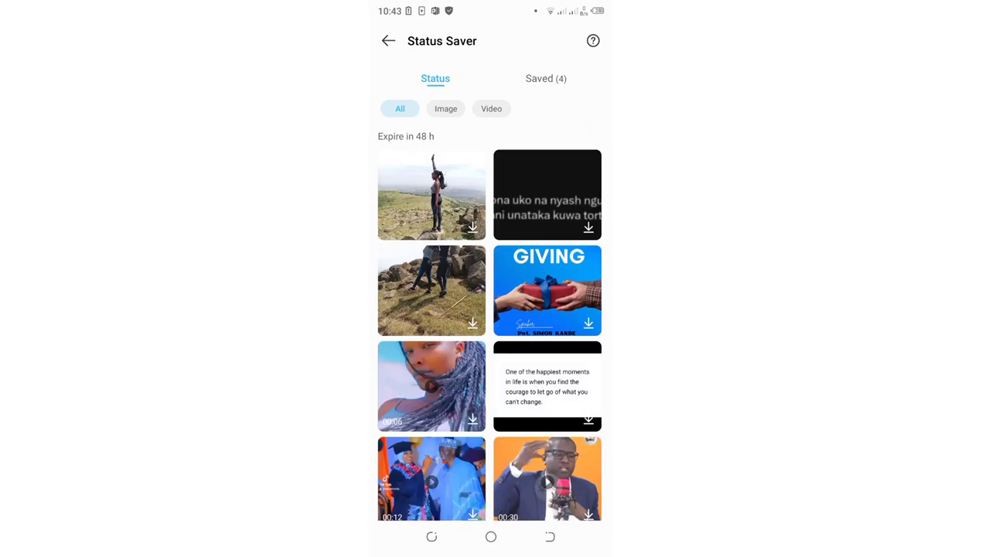
left_click(547, 386)
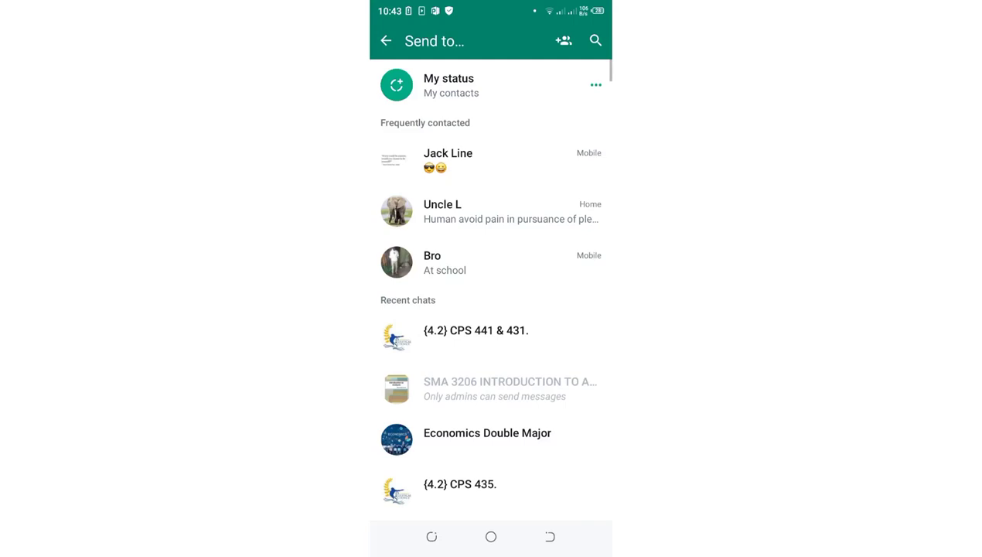
Choose My status as the quote's repost destination, then close the status editor
left_click(448, 85)
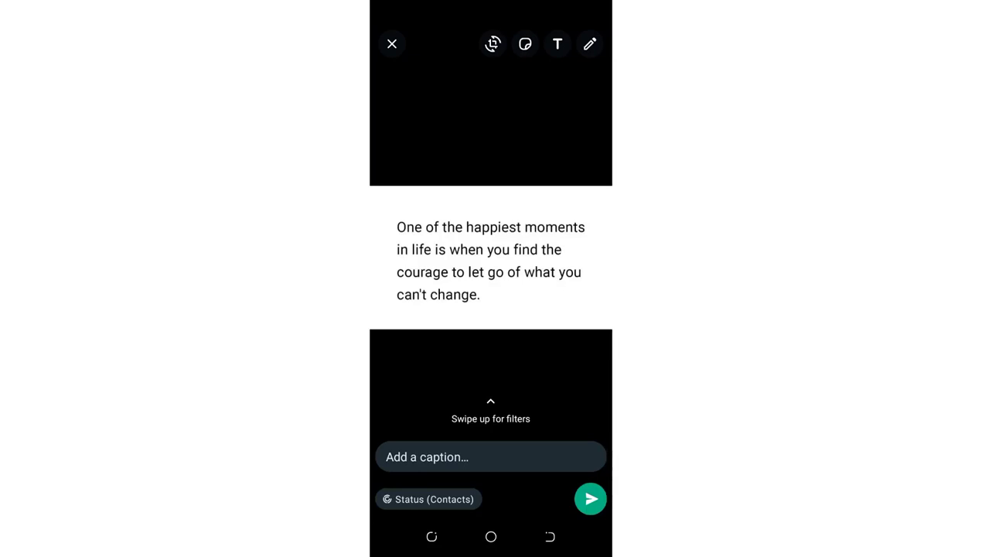
key("Escape")
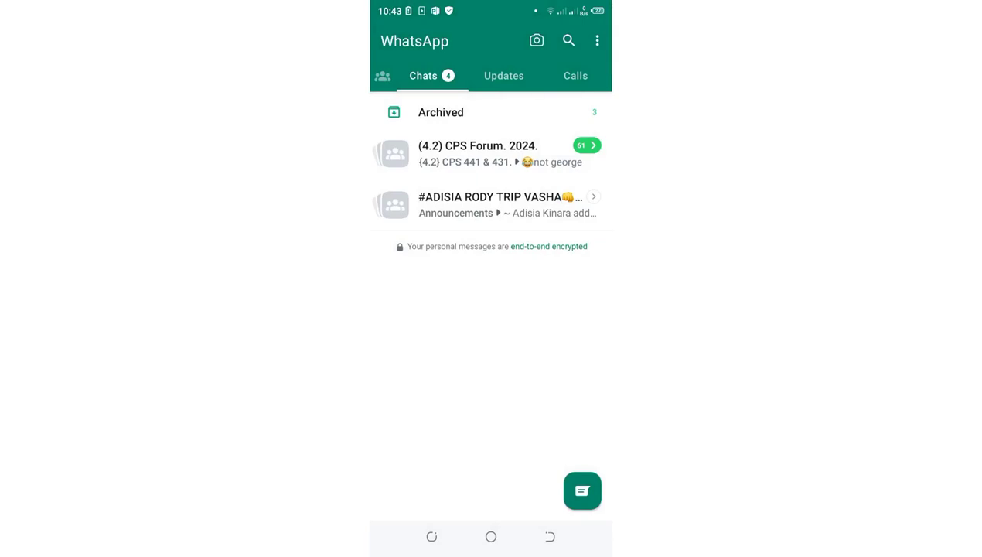
Return to the quote in Status Saver and save it to the phone
key("Escape")
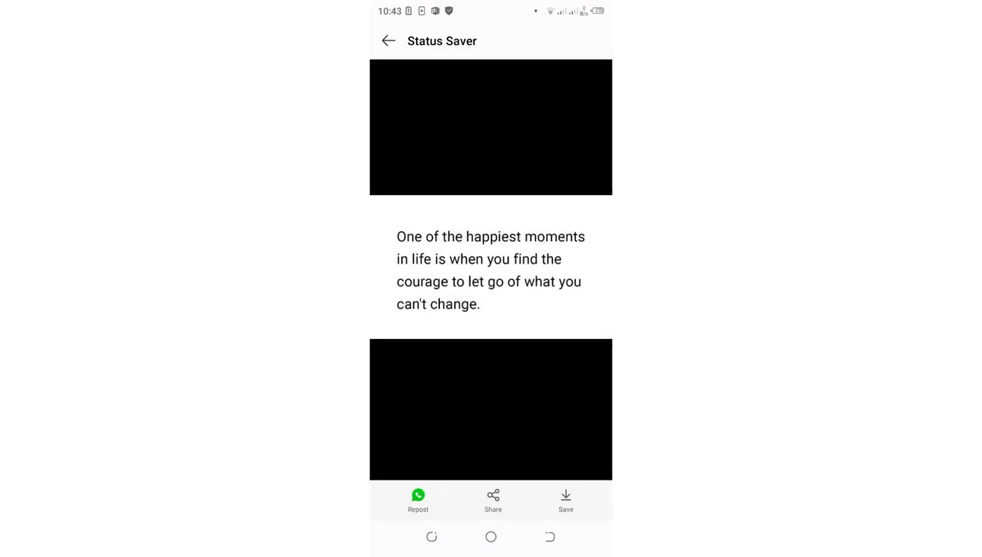
left_click(566, 501)
Bring up the quote's Share sheet, browse its app list, and choose WhatsApp
left_click(493, 499)
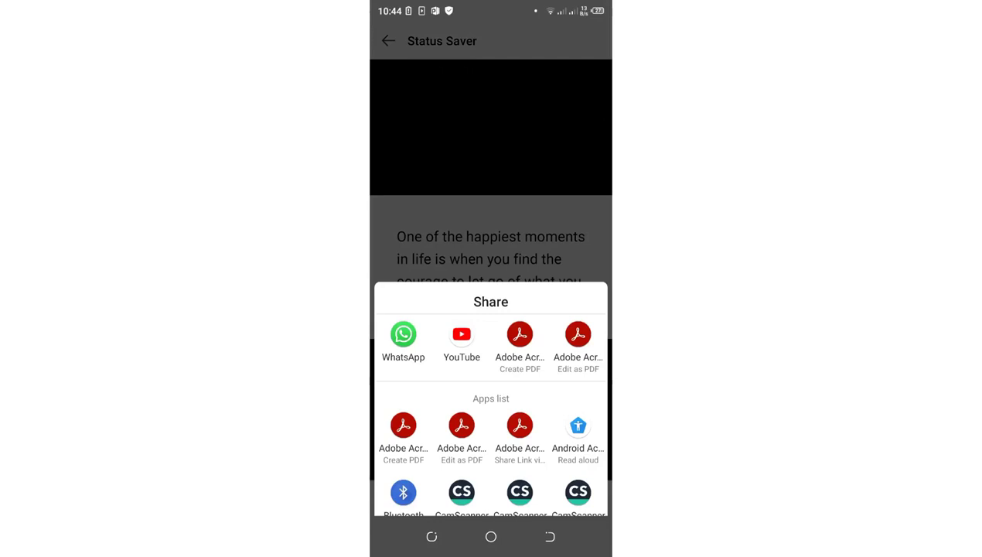
scroll(490, 348, "down", 10)
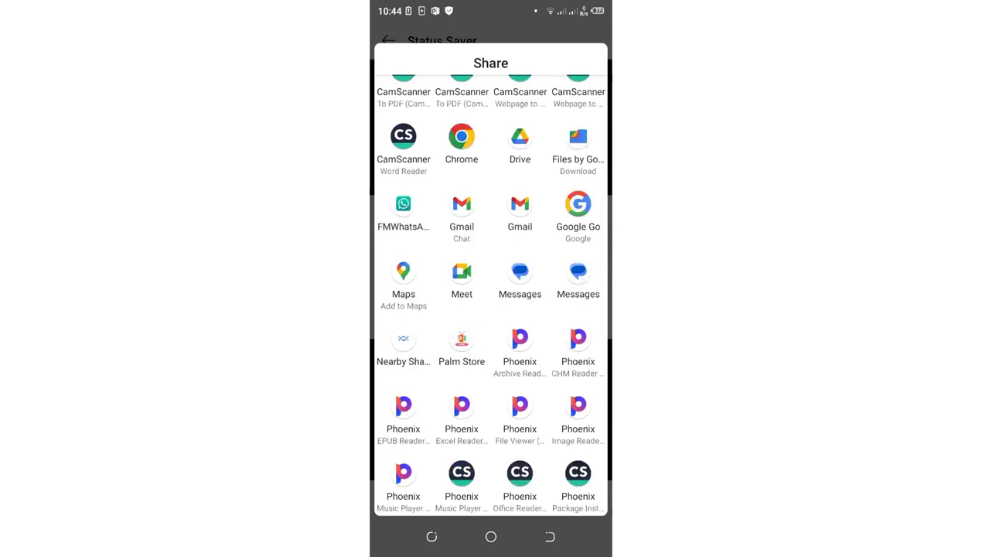
scroll(490, 294, "down", 5)
scroll(490, 294, "up", 5)
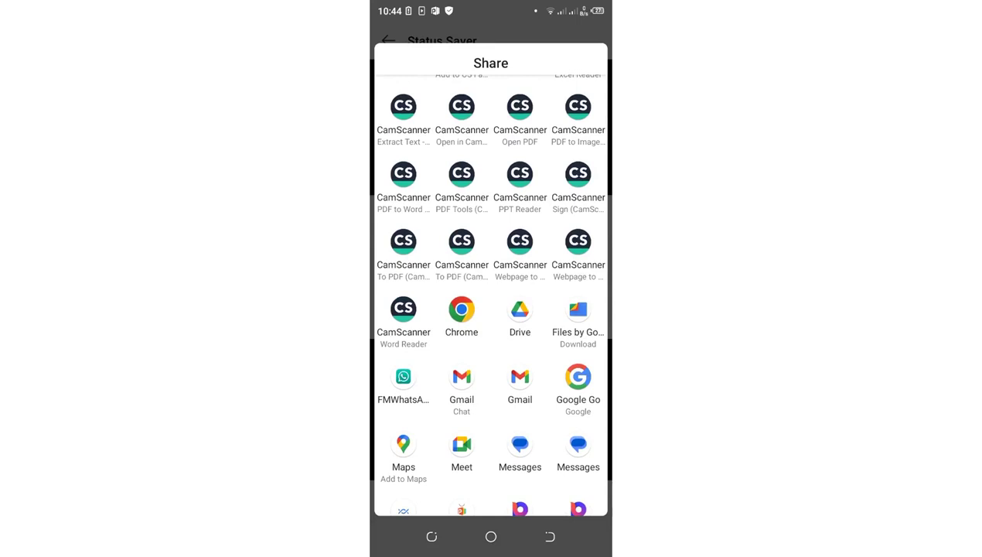
scroll(491, 294, "up", 3)
left_click(403, 100)
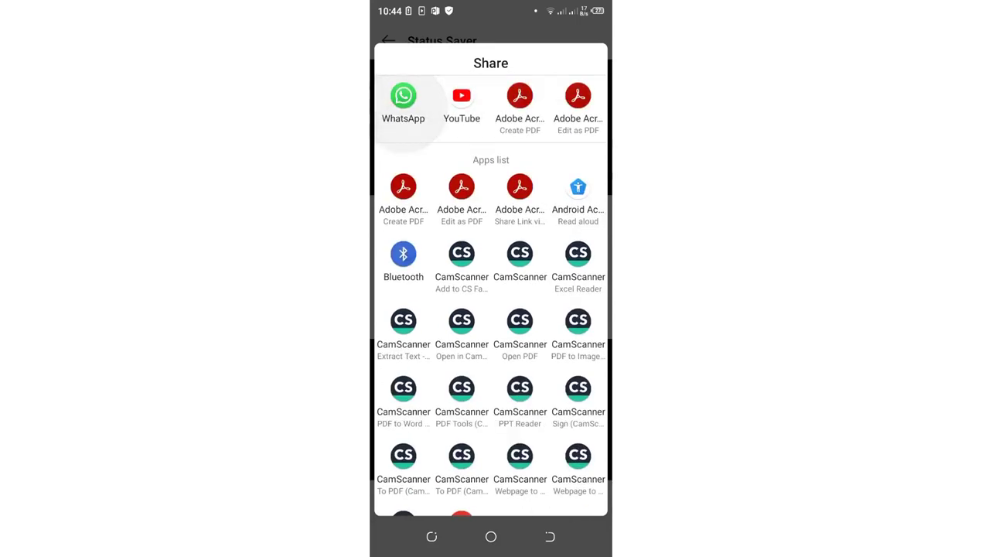